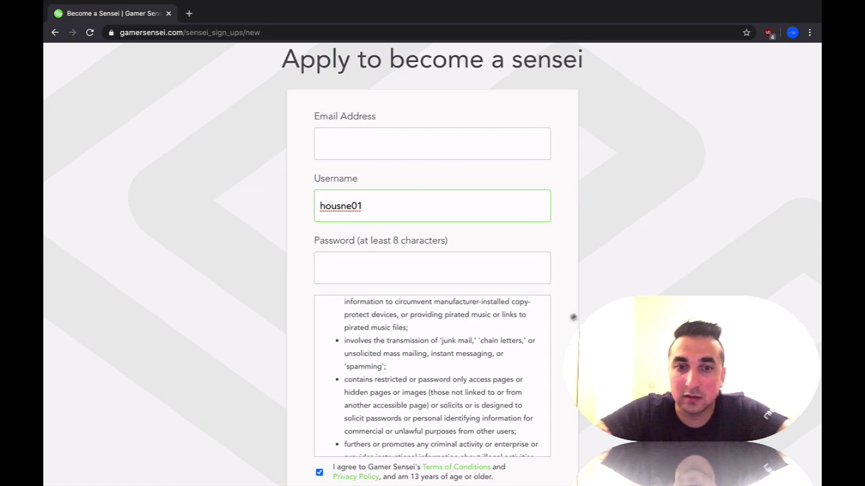
scroll(574, 317, "down", 3)
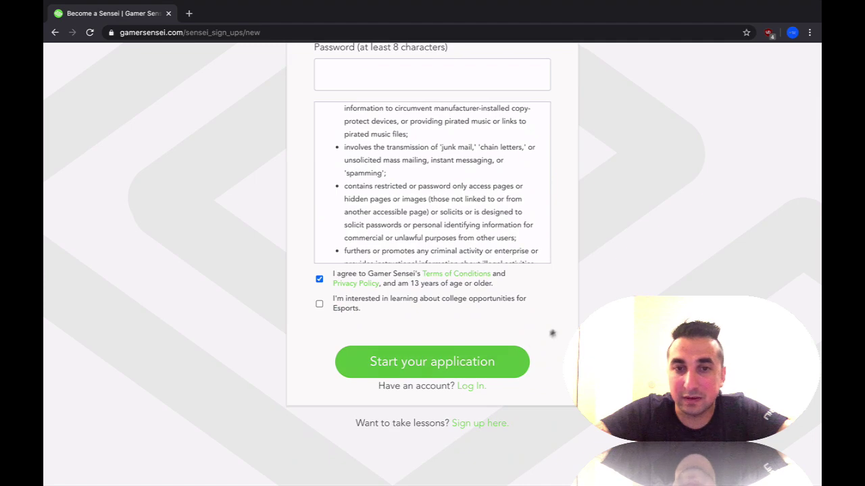
scroll(608, 276, "up", 5)
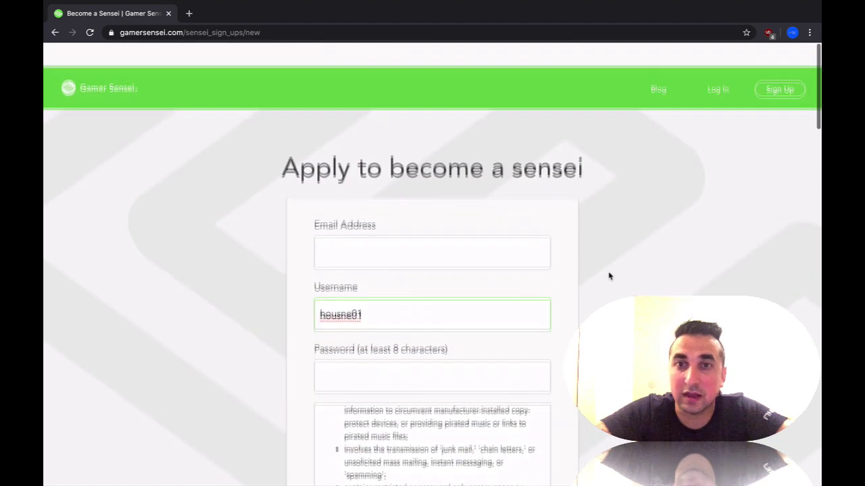
mouse_move(635, 12)
left_click(578, 5)
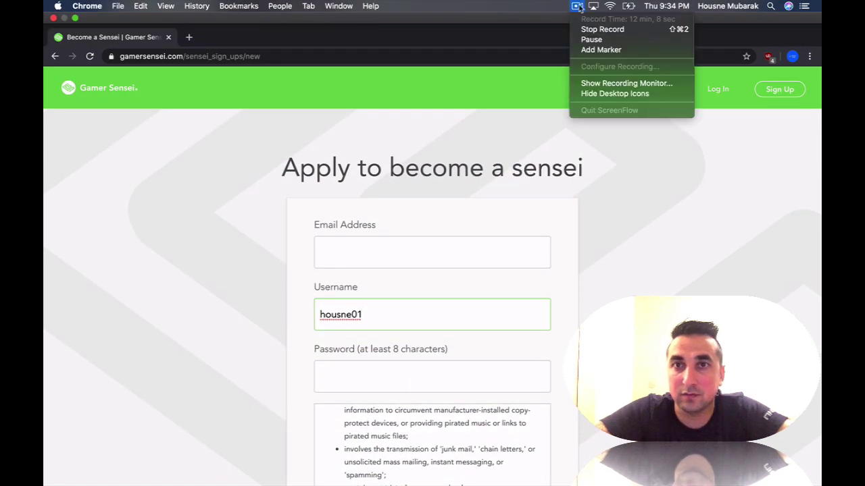
left_click(597, 42)
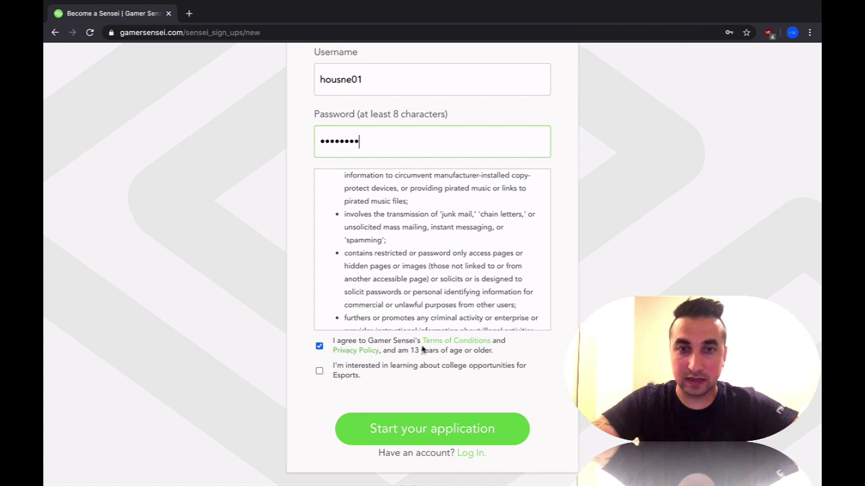
Submit the completed sensei sign-up form and let the browser save the login
left_click(430, 431)
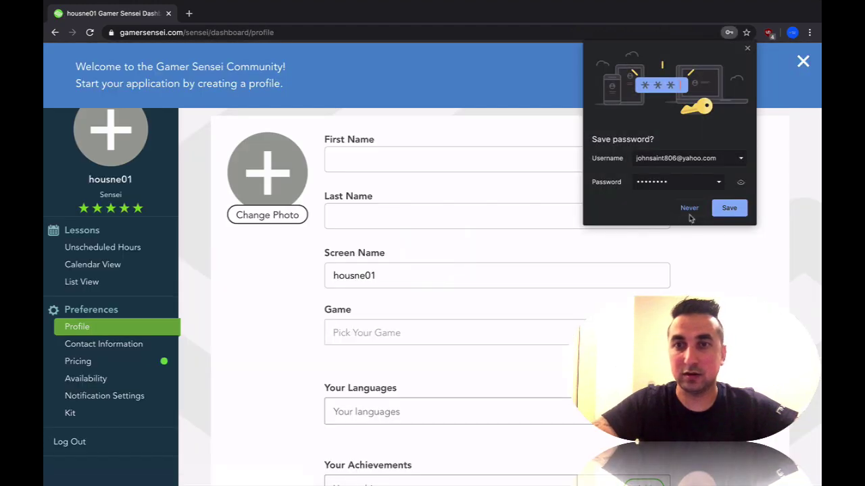
left_click(730, 208)
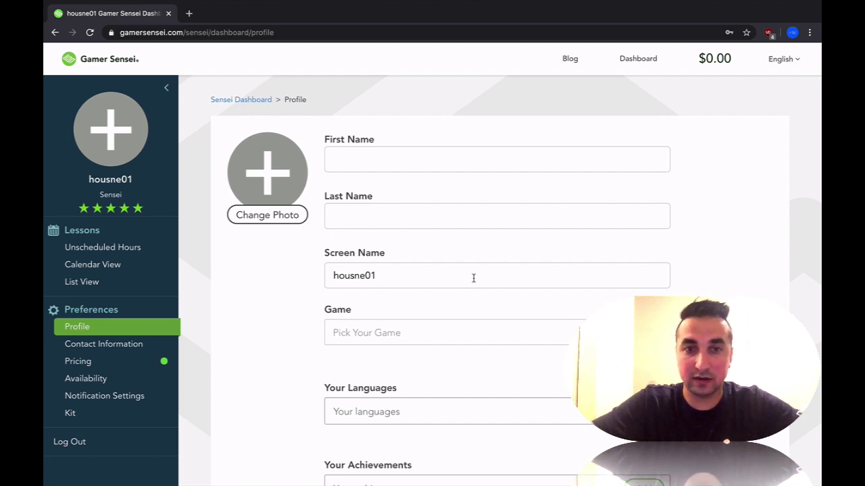
Choose Overwatch as the game in the sensei profile, leaving the first and last name fields blank
left_click(358, 154)
left_click(348, 219)
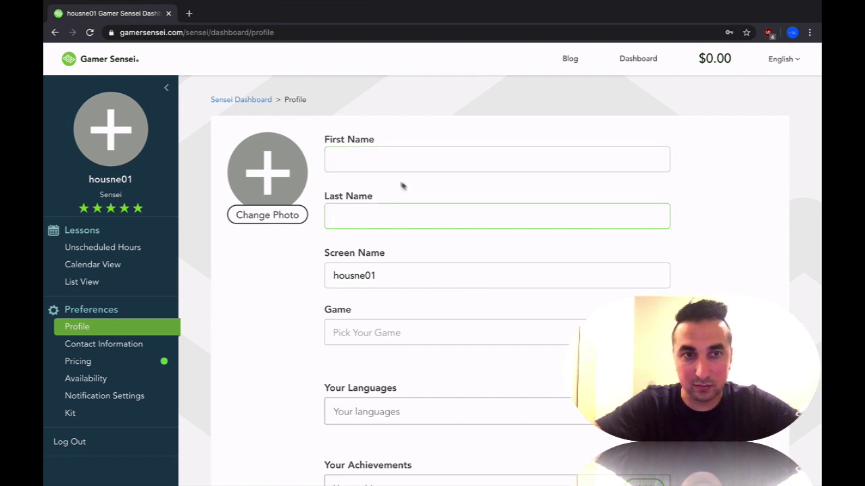
scroll(451, 218, "down", 3)
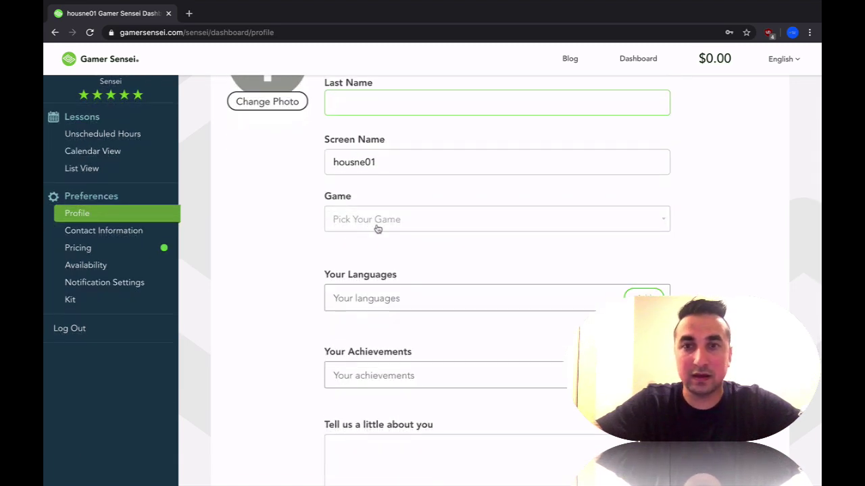
left_click(384, 226)
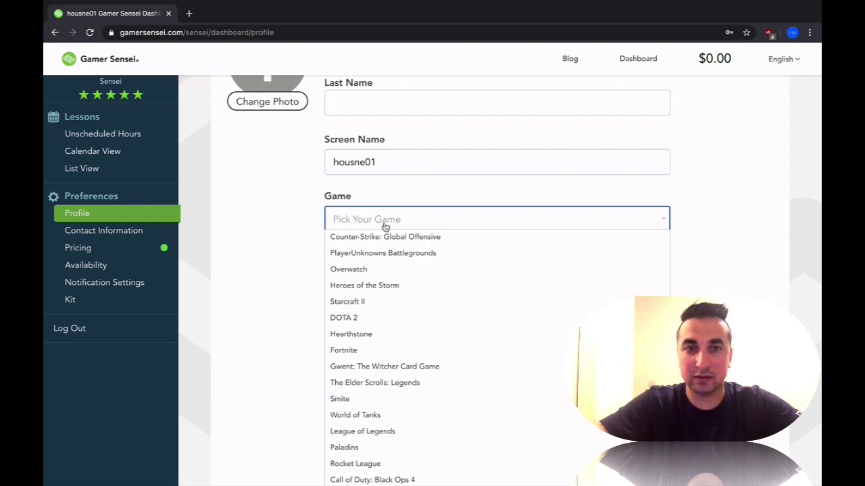
left_click(277, 237)
scroll(276, 236, "down", 1)
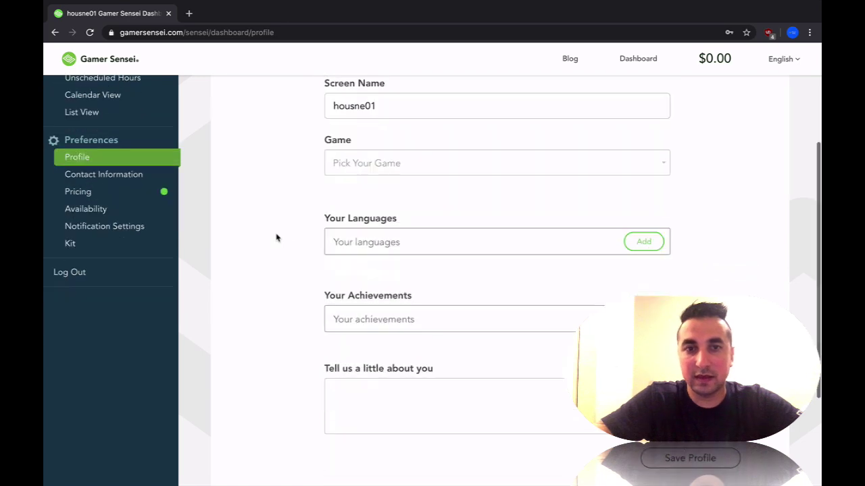
left_click(415, 163)
left_click(358, 214)
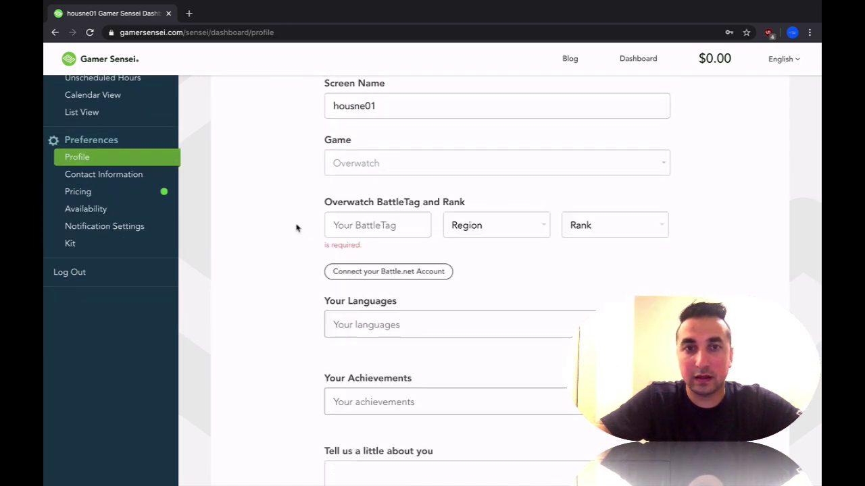
left_click(409, 225)
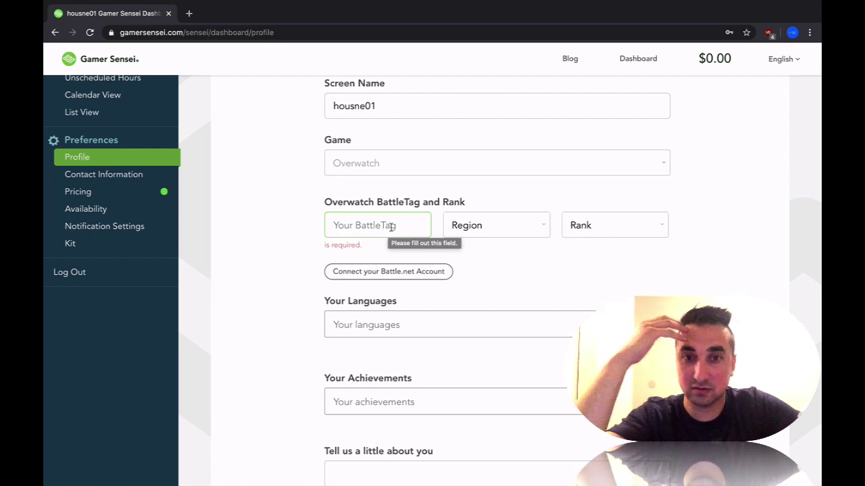
left_click(521, 225)
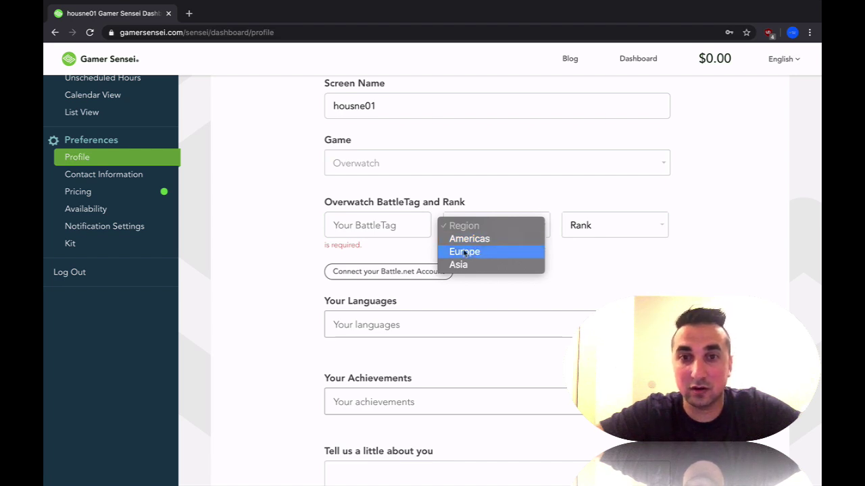
left_click(588, 263)
Try "farsi", "en", "pe" and "pas" as entries for the profile's languages, clearing each attempt
scroll(589, 262, "down", 1)
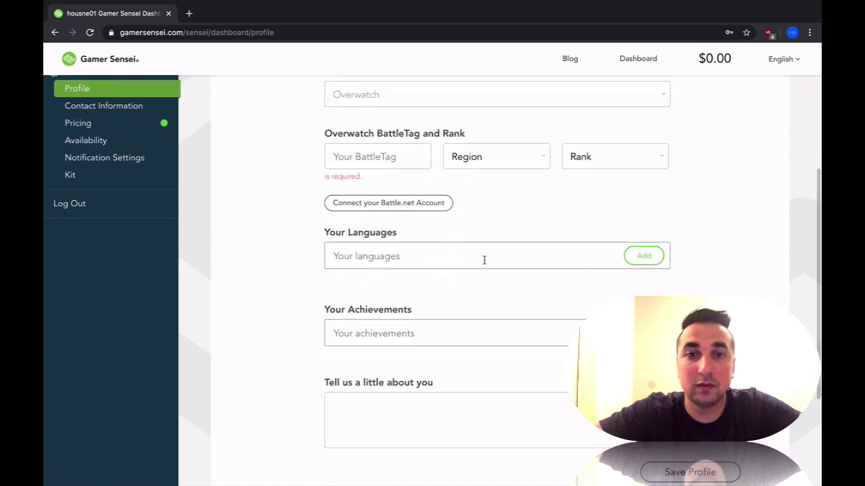
left_click(642, 259)
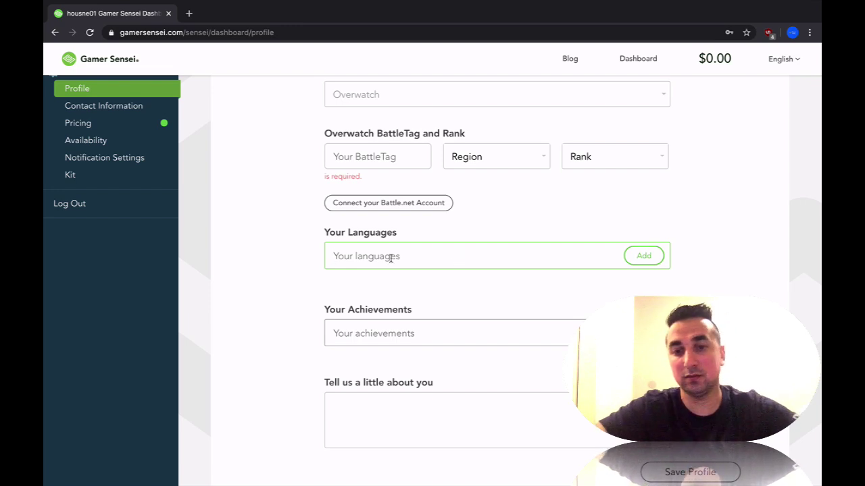
type("ff")
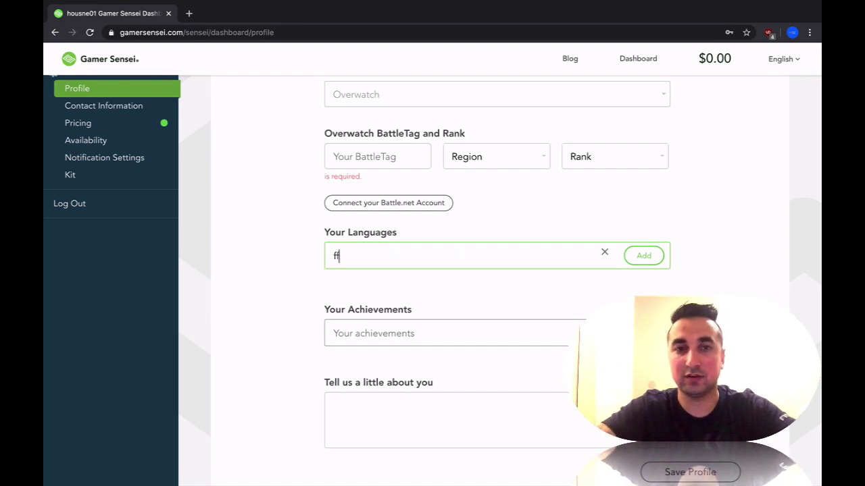
type("s")
key("BackSpace")
key("BackSpace")
type("arsi")
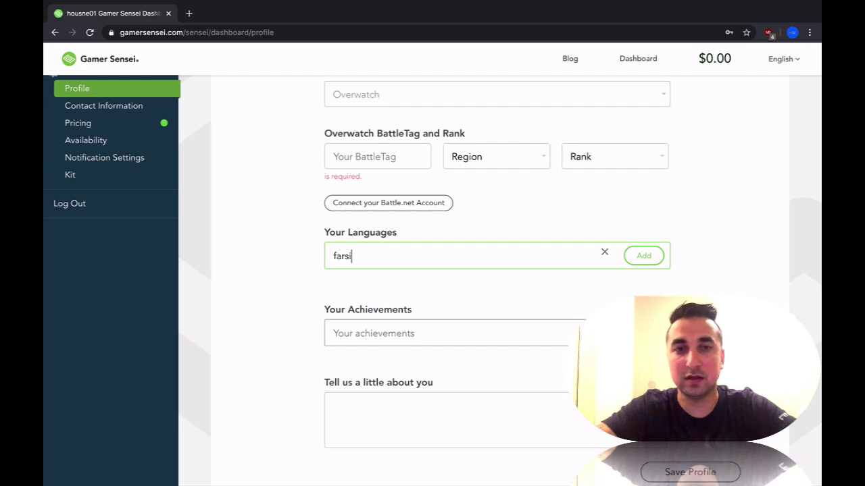
key("BackSpace")
key("BackSpace")
key("BackSpace")
key("BackSpace")
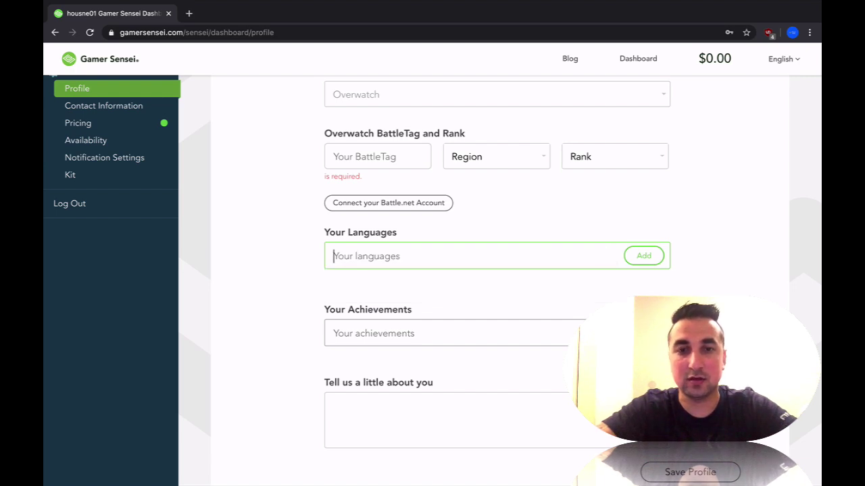
type("en")
key("BackSpace")
key("BackSpace")
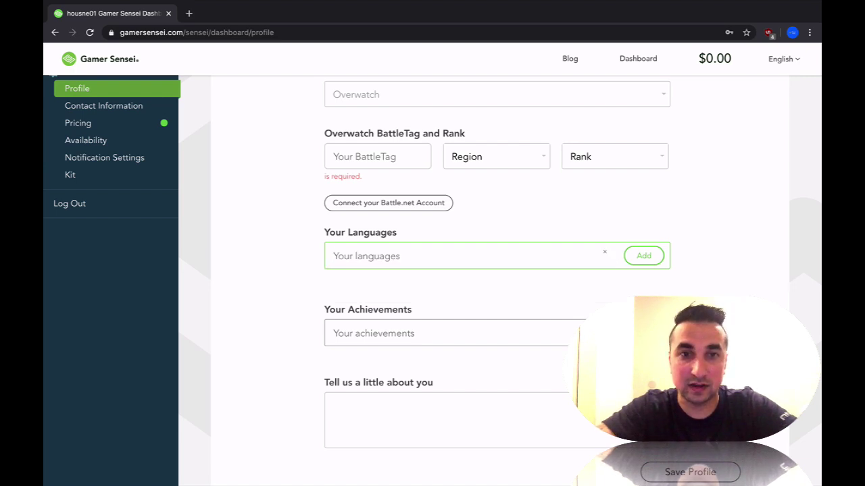
type("far")
key("BackSpace")
key("BackSpace")
key("BackSpace")
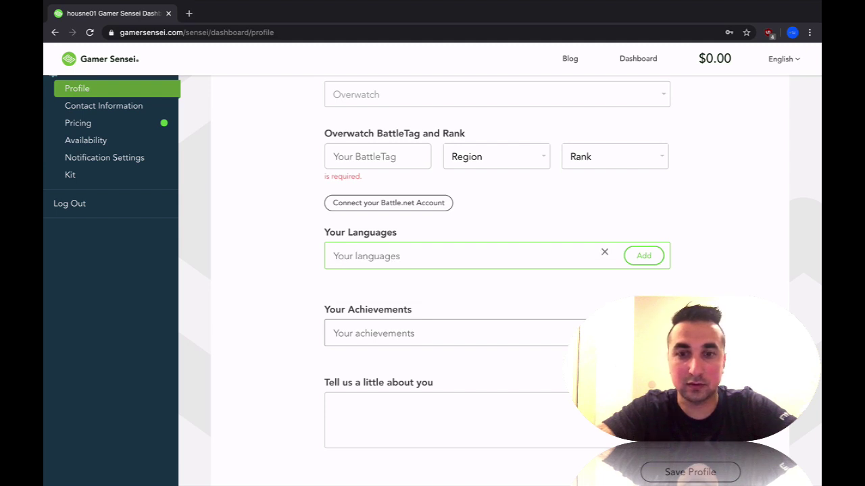
type("pefr")
key("BackSpace")
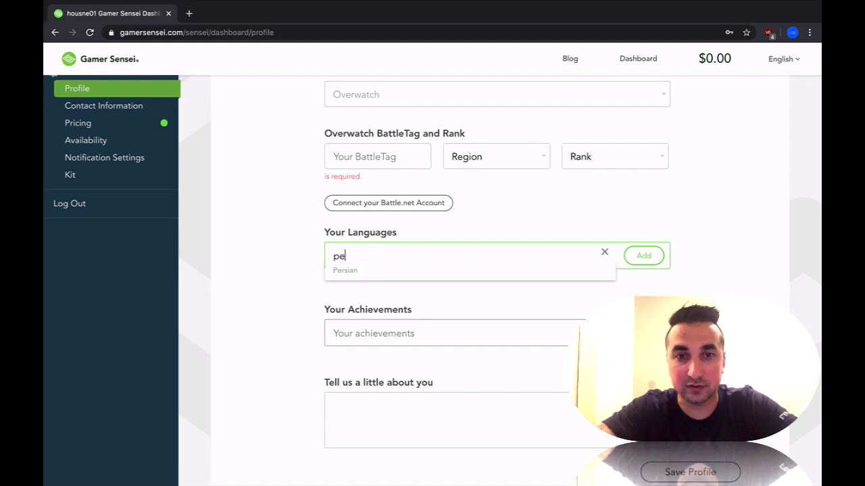
key("BackSpace")
key("BackSpace")
type("pas")
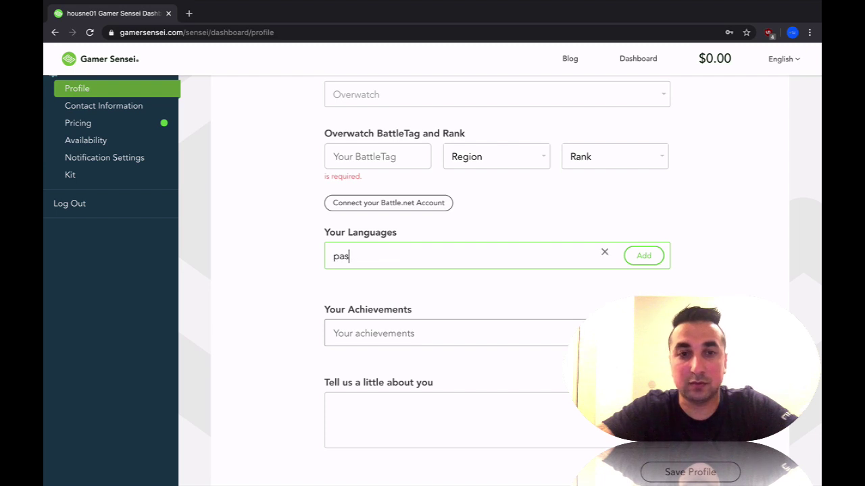
key("BackSpace")
key("BackSpace")
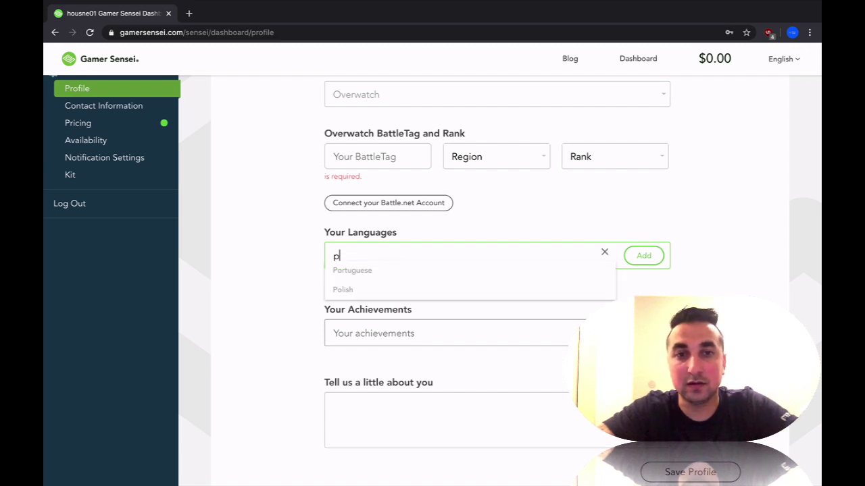
key("BackSpace")
Add English to the profile's languages from the suggestions for "en"
type("en")
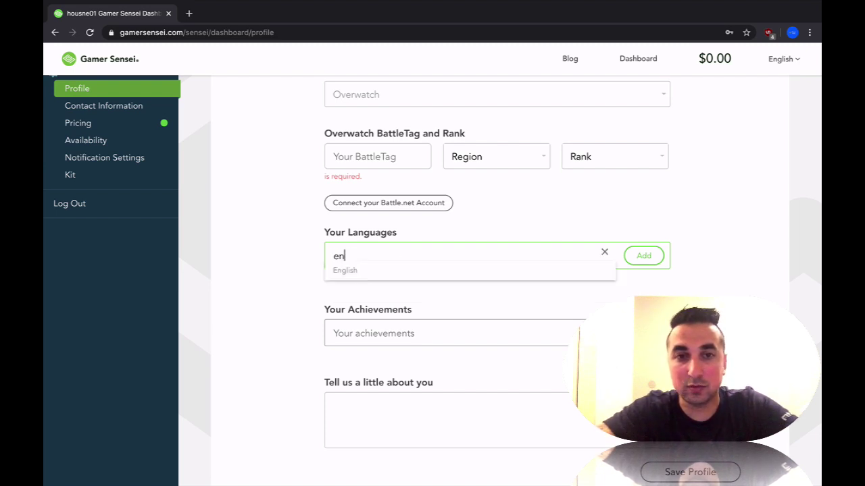
left_click(344, 271)
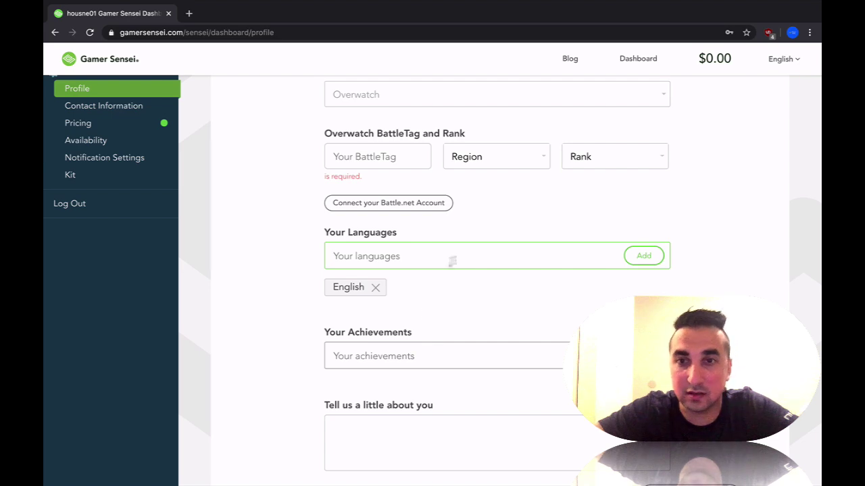
Try to save the profile with the achievements and personal description left blank
left_click(378, 356)
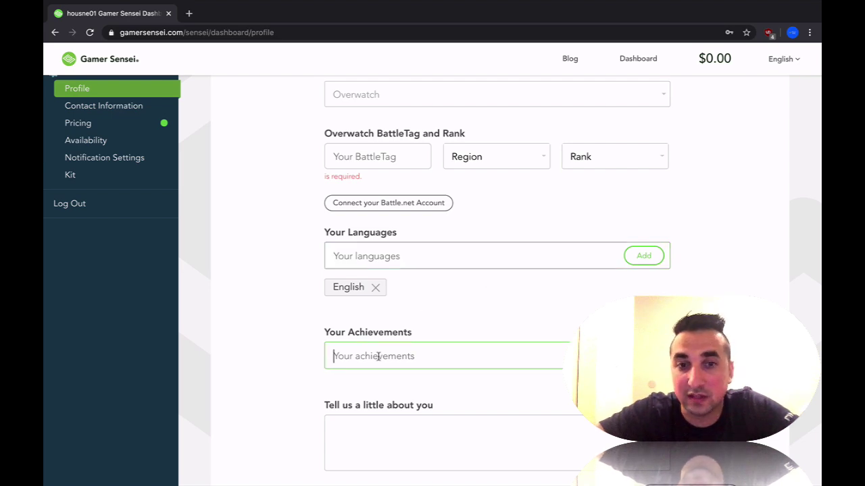
scroll(397, 346, "down", 1)
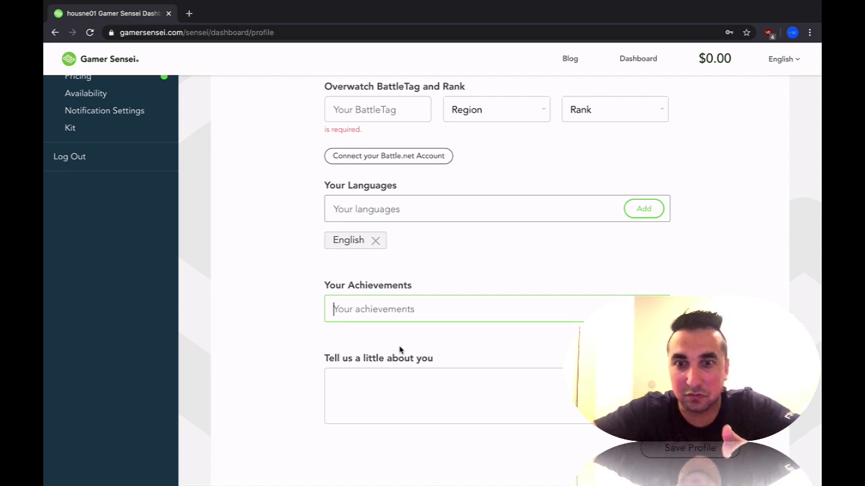
left_click(391, 396)
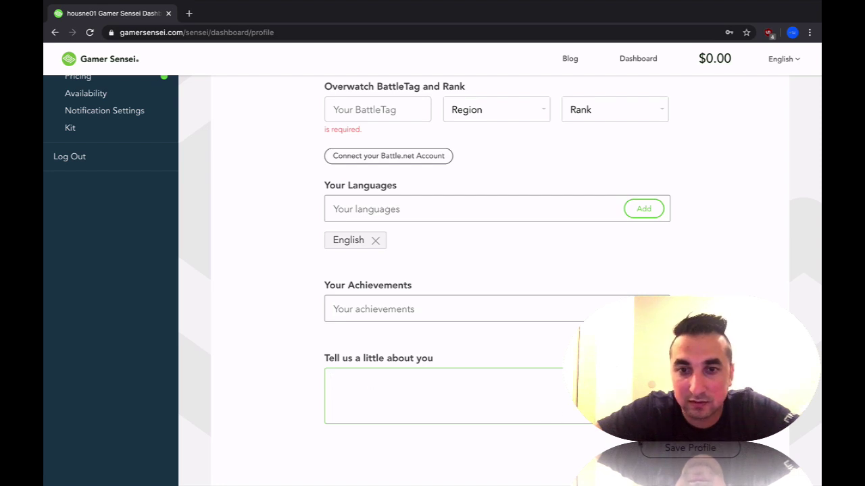
scroll(497, 304, "down", 2)
left_click(689, 311)
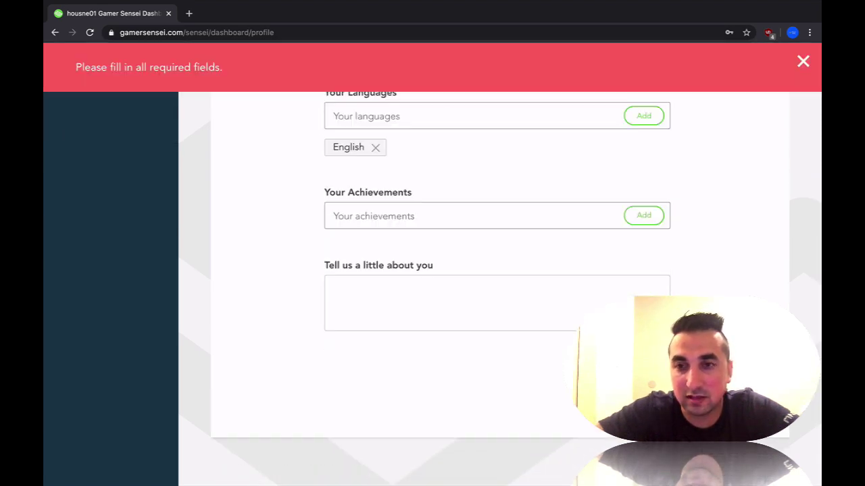
Change the game in the sensei profile to Fortnite, leaving the Overwatch BattleTag field blank
scroll(363, 234, "up", 3)
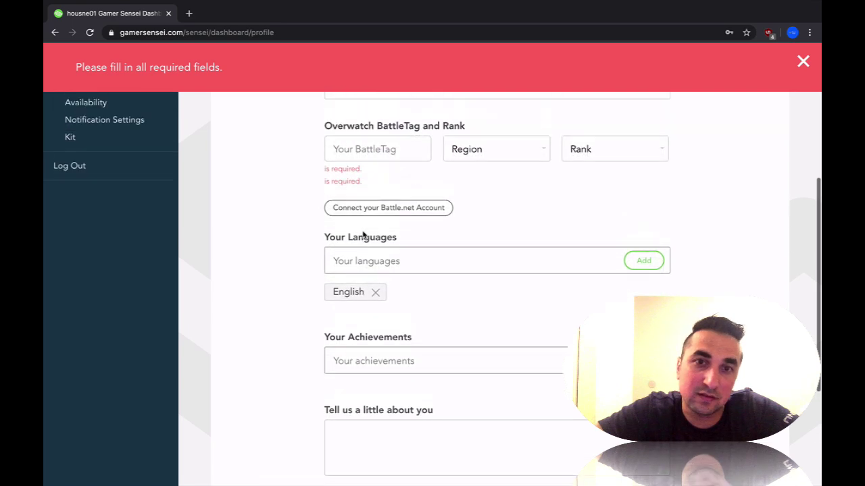
scroll(342, 213, "up", 1)
left_click(382, 169)
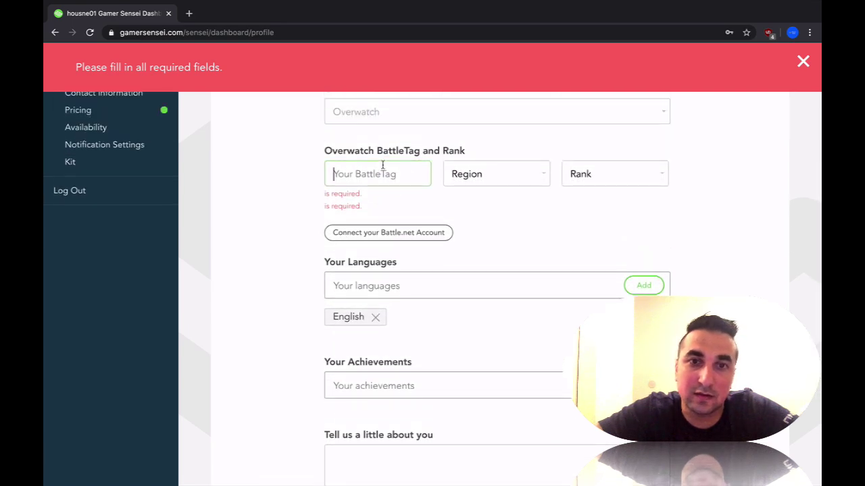
scroll(368, 195, "up", 1)
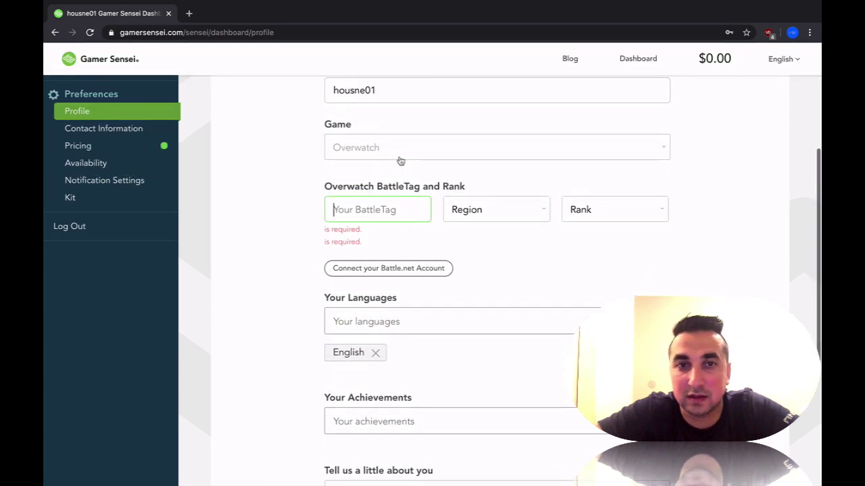
left_click(402, 157)
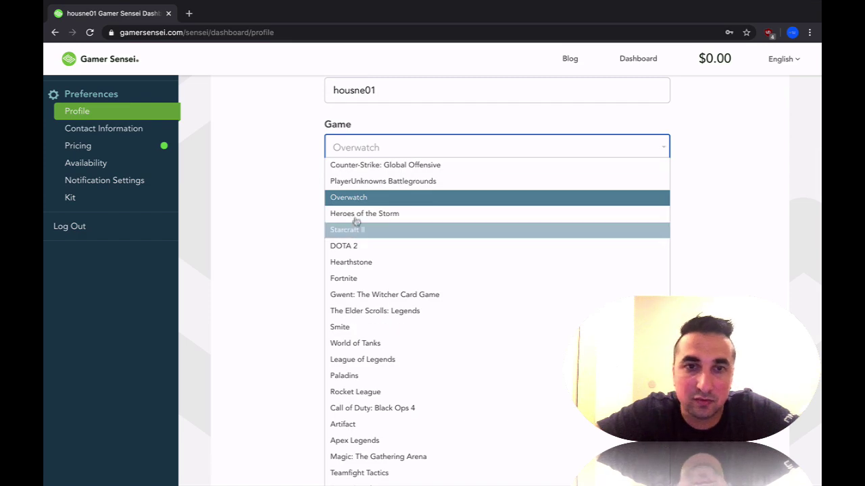
scroll(354, 338, "down", 2)
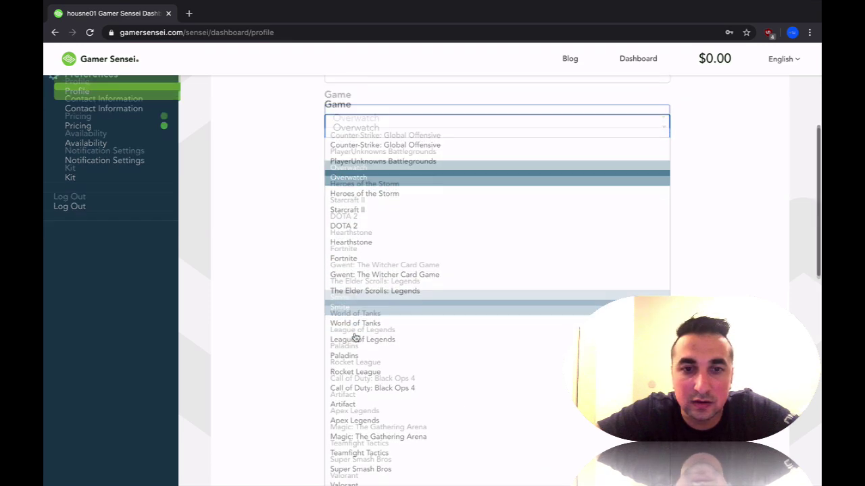
scroll(354, 335, "up", 2)
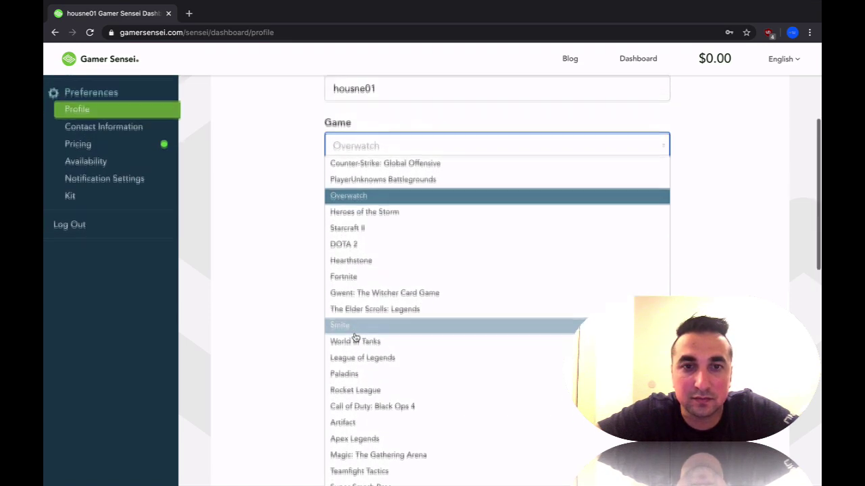
left_click(360, 283)
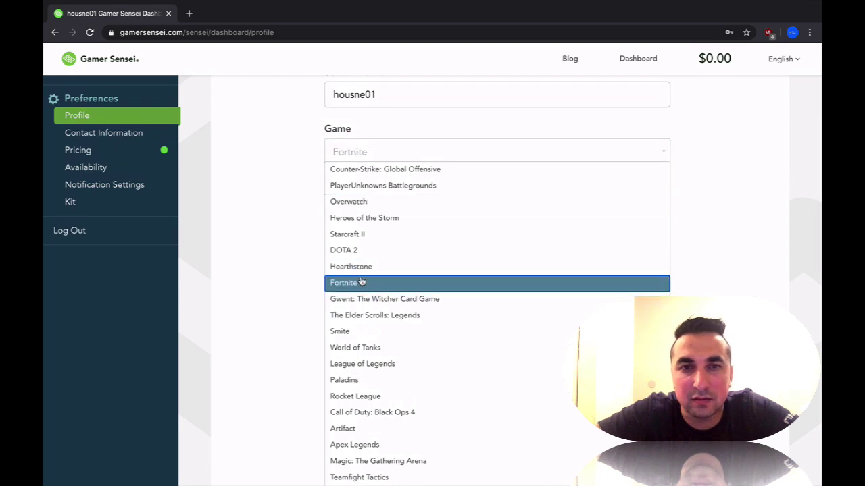
left_click(310, 244)
Set the Fortnite wins to 2000+, leaving the Epic Games account name blank
left_click(381, 214)
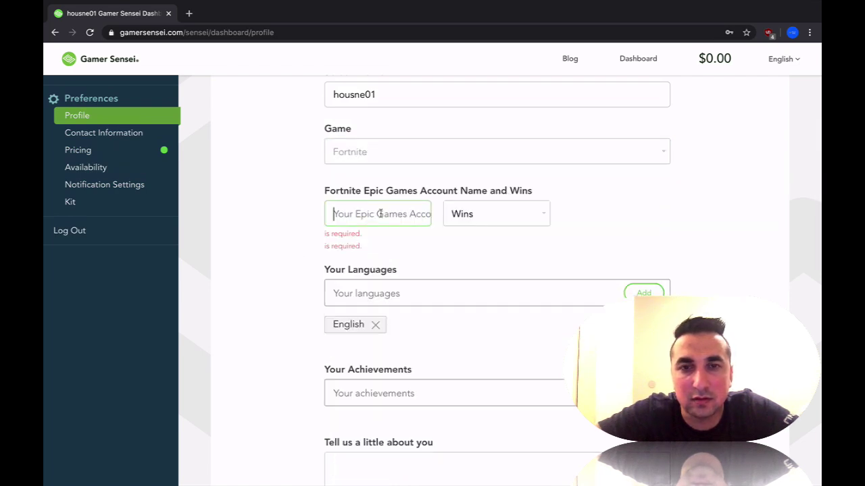
left_click(481, 218)
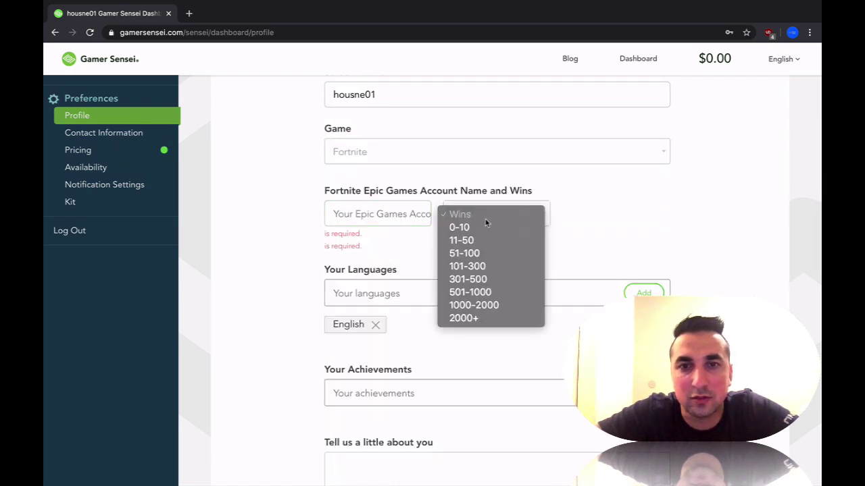
left_click(463, 319)
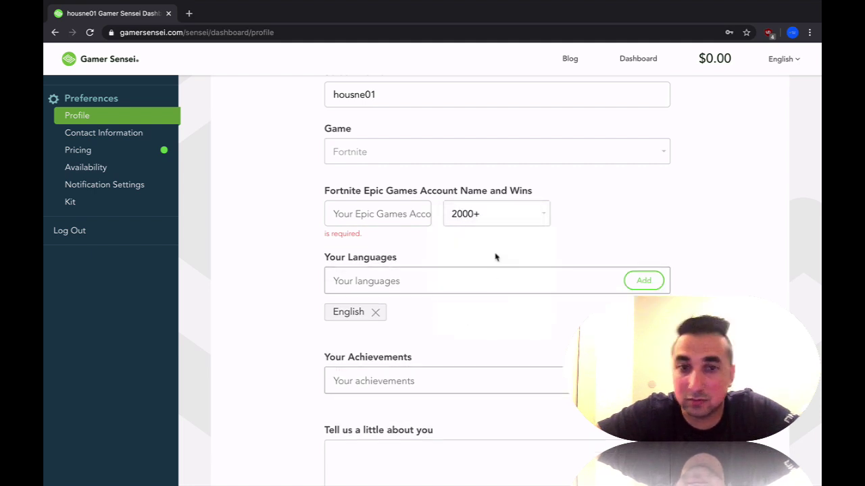
left_click(380, 223)
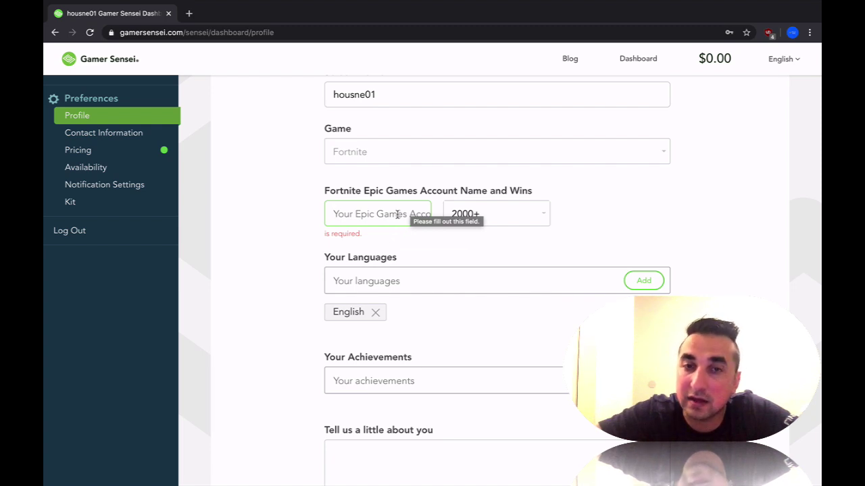
scroll(466, 291, "down", 1)
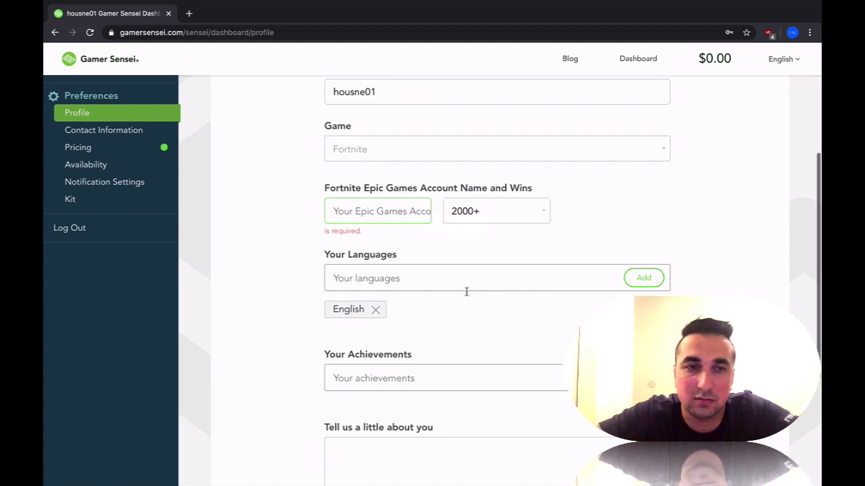
scroll(461, 269, "down", 2)
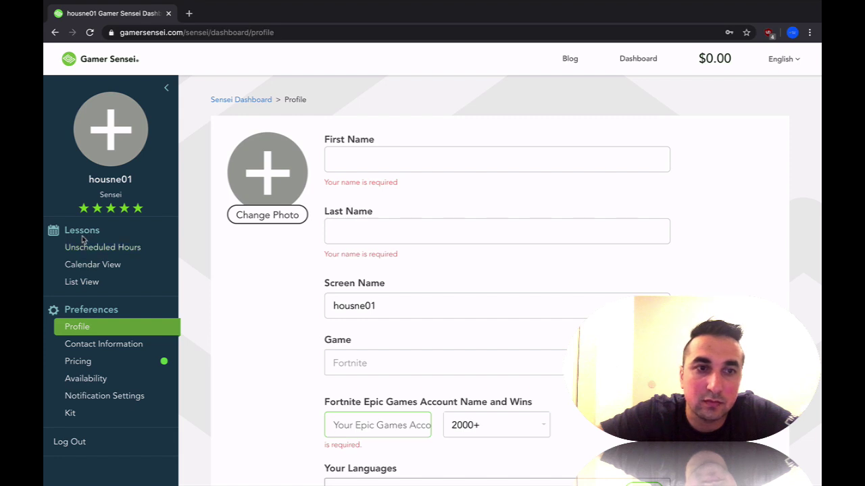
Open the calendar view of the lessons and look over the page through the AFK Mode section
left_click(84, 242)
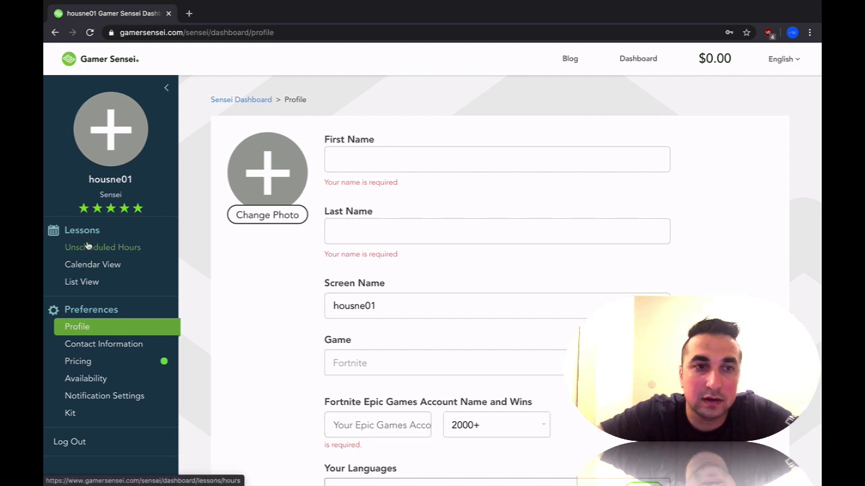
left_click(92, 266)
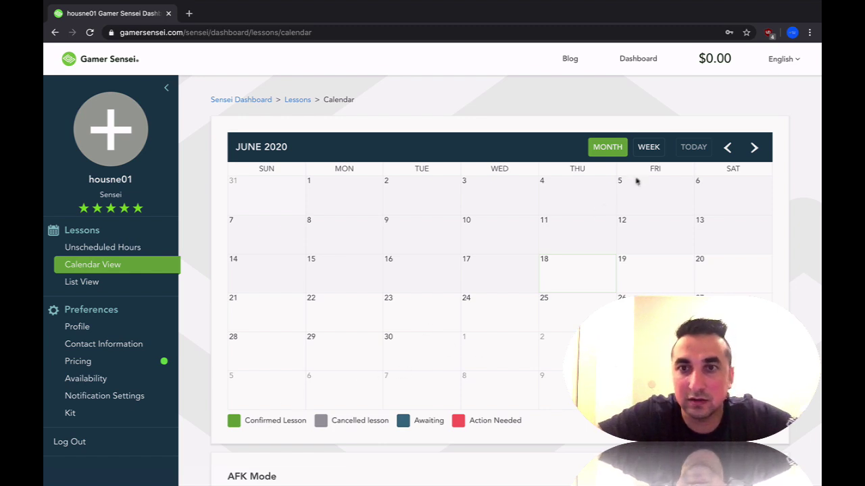
scroll(98, 230, "down", 3)
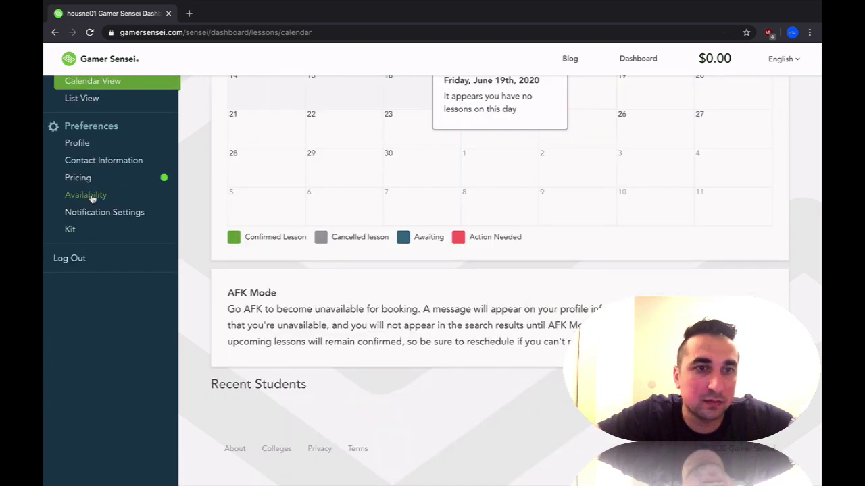
Review the weekly availability schedule and check the options for the Sunday 12AM slot, cancelling without assigning one
left_click(92, 197)
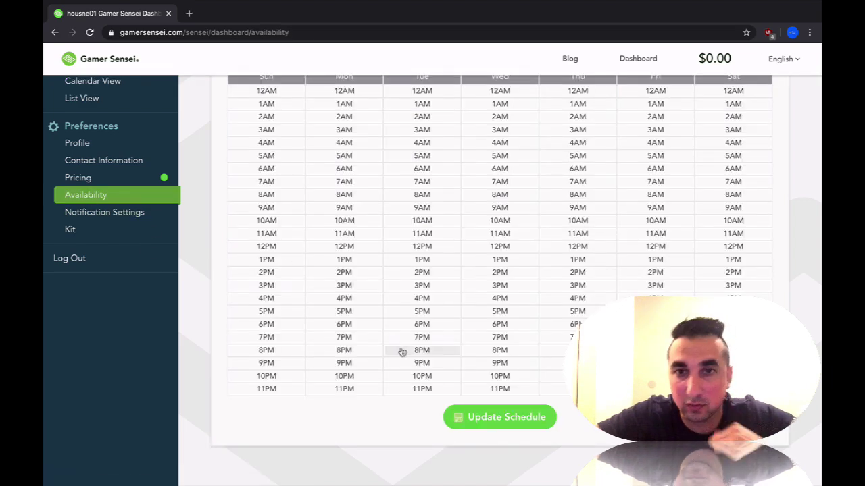
scroll(402, 352, "up", 1)
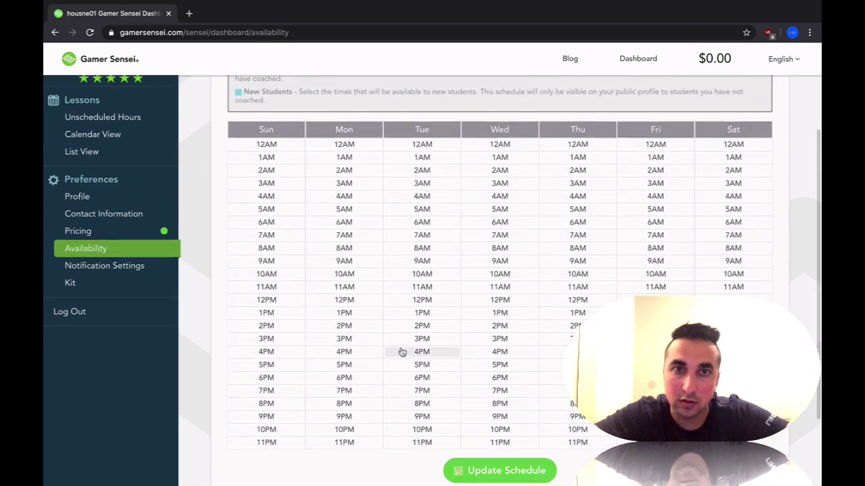
scroll(401, 351, "up", 2)
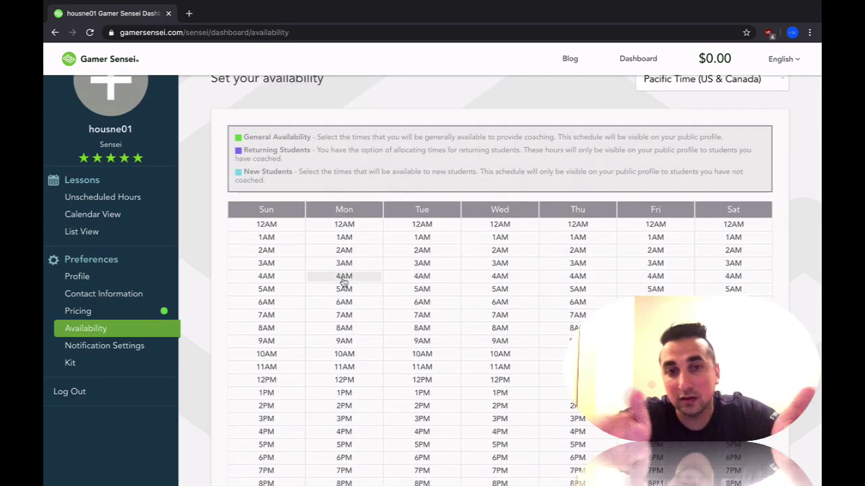
scroll(344, 282, "down", 1)
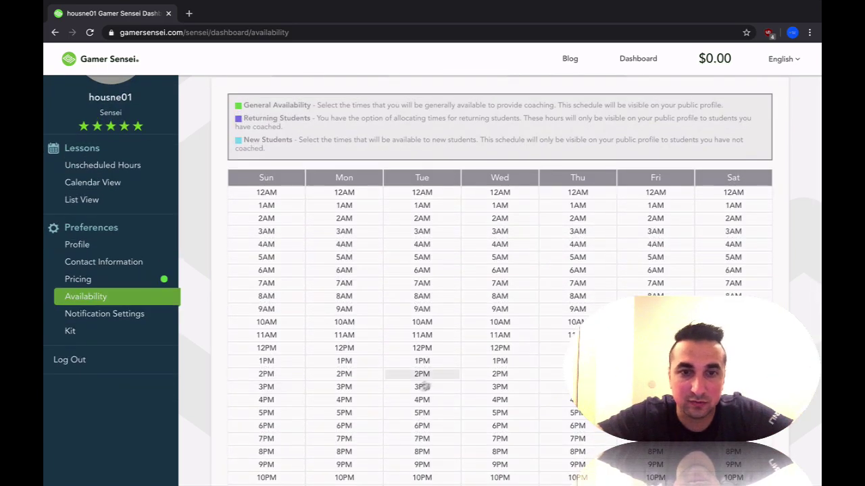
scroll(421, 385, "down", 2)
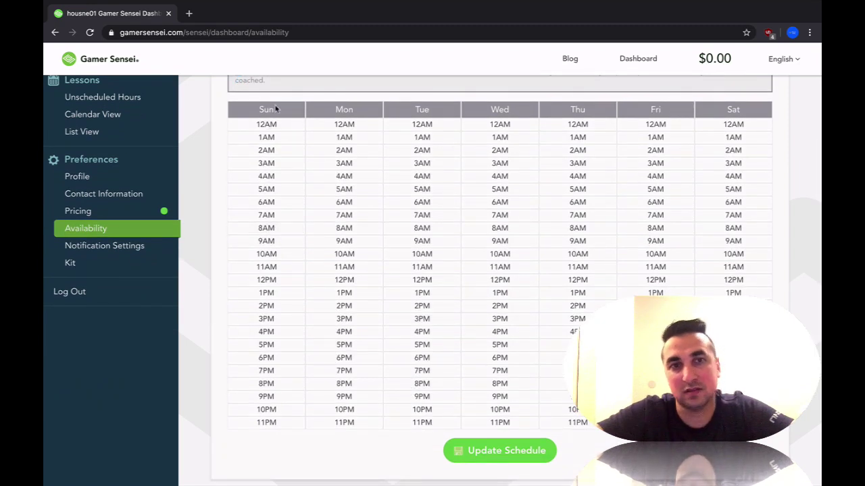
left_click(264, 129)
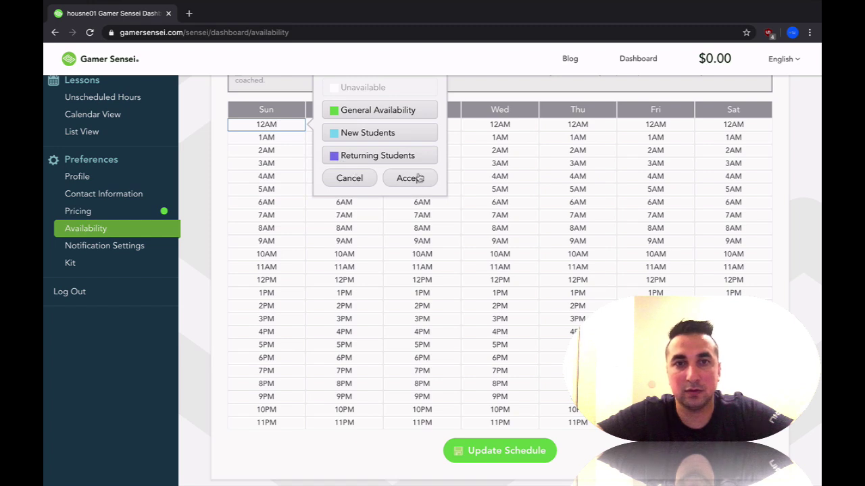
left_click(350, 179)
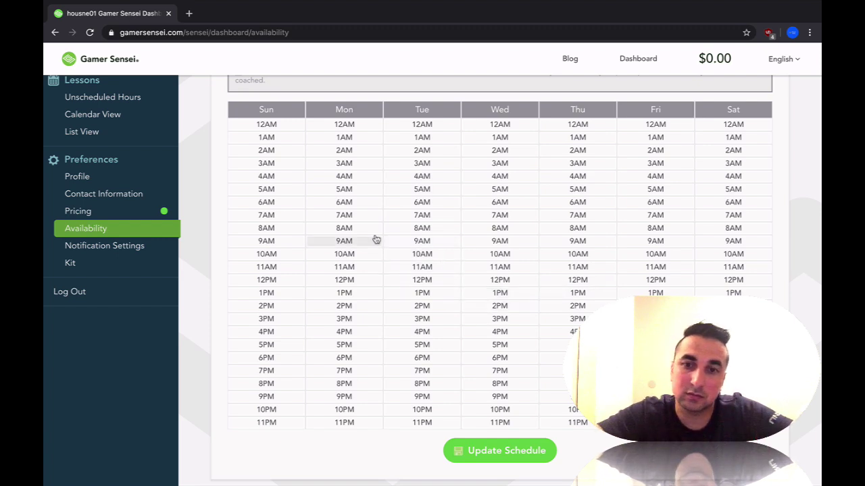
scroll(374, 238, "up", 1)
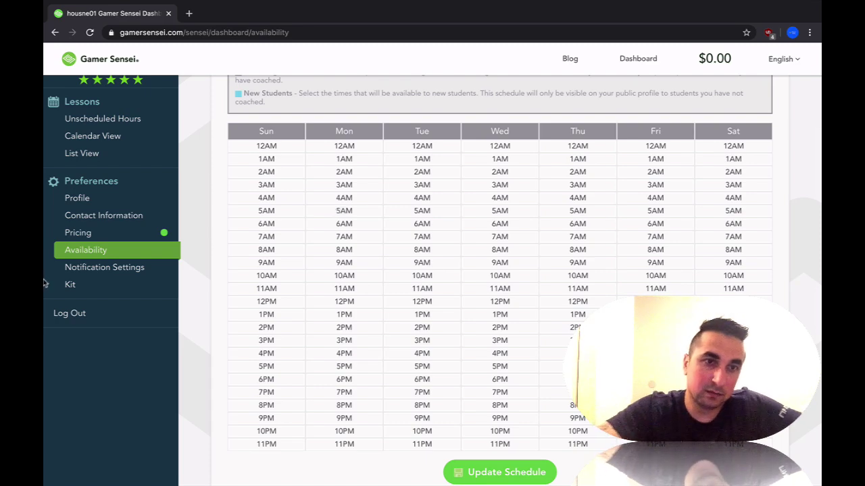
Set the base lesson rate to $12.50 in the pricing preferences
left_click(78, 233)
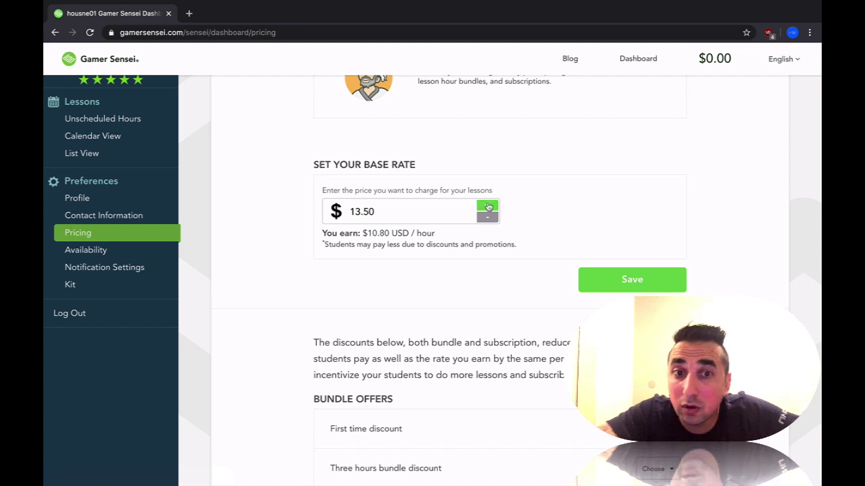
left_click(485, 223)
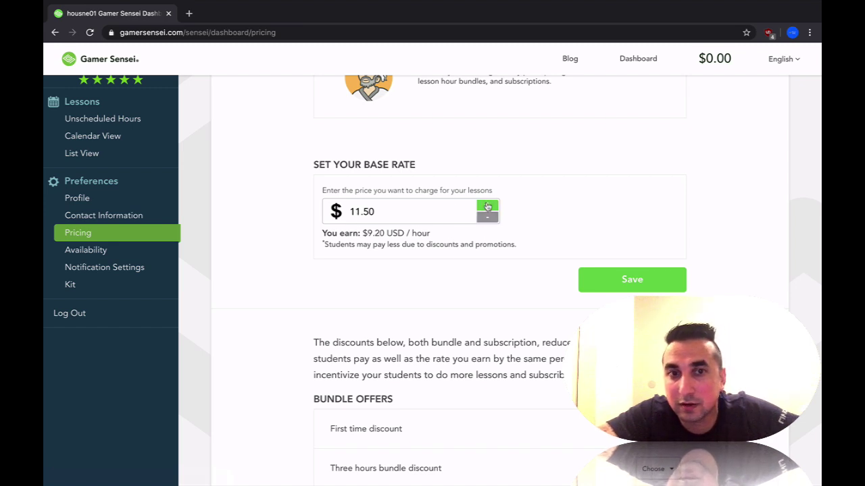
left_click(488, 206)
Review the pricing page's bundle offers and additional subscription discounts
scroll(556, 187, "up", 2)
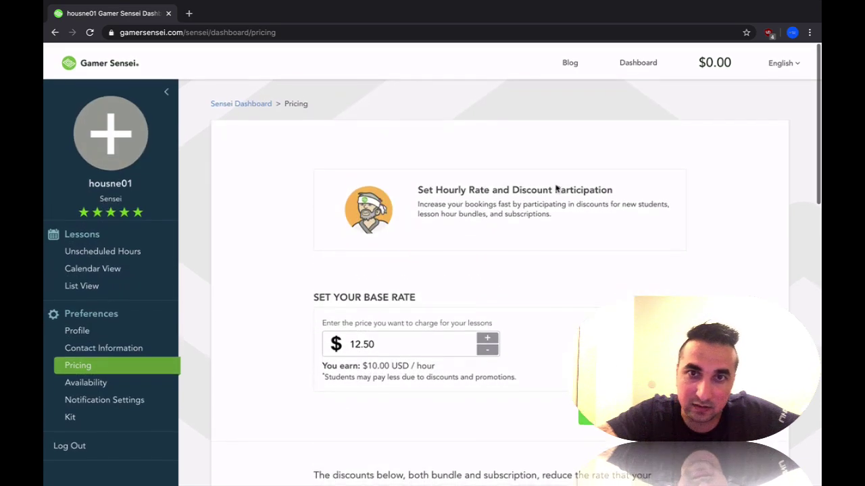
scroll(481, 227, "down", 3)
scroll(545, 324, "down", 1)
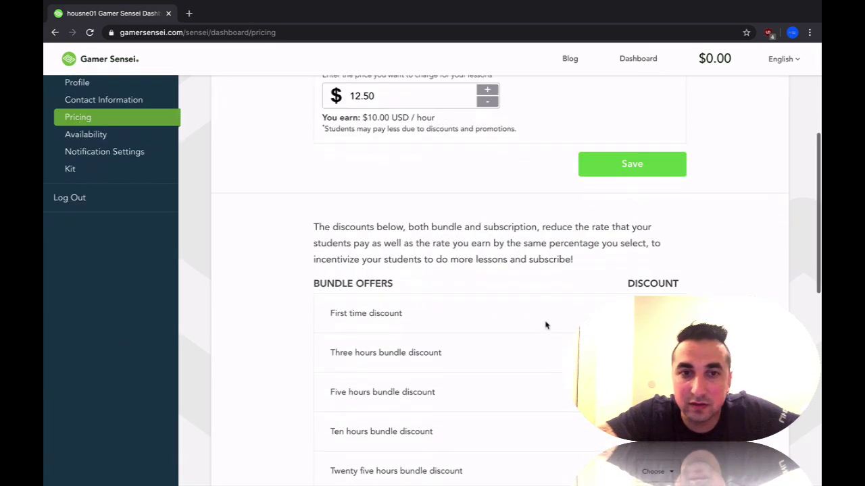
scroll(492, 257, "down", 1)
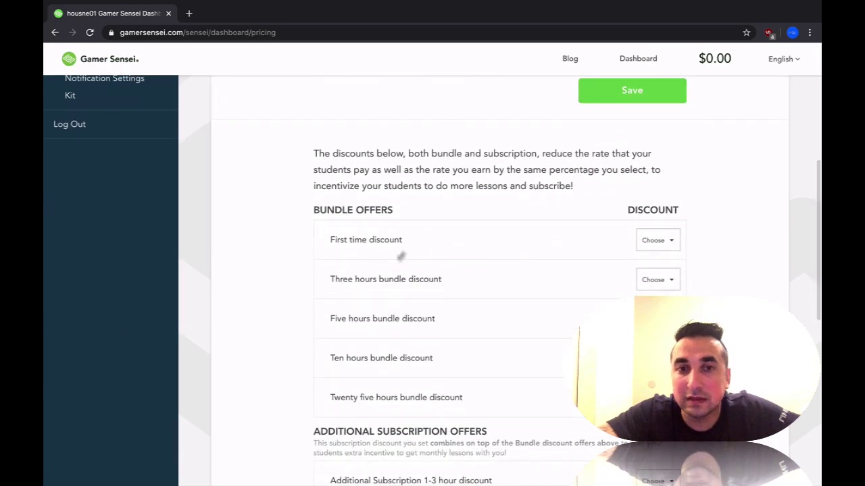
scroll(436, 353, "down", 3)
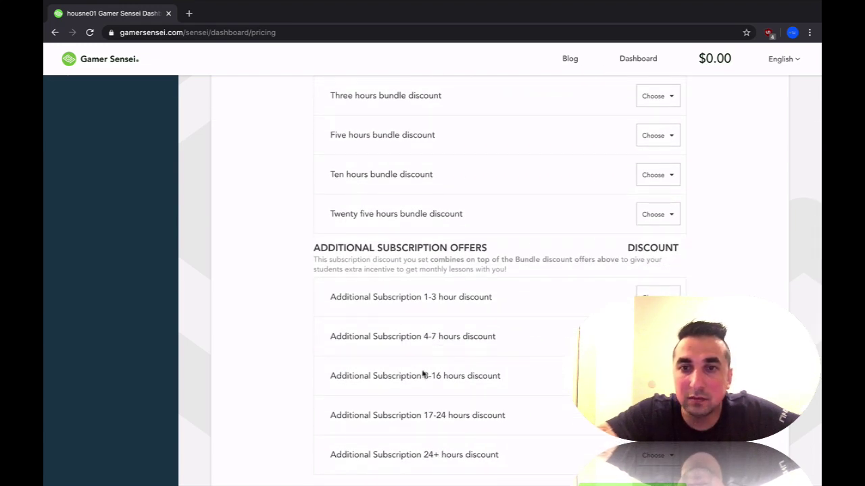
scroll(425, 372, "down", 3)
scroll(428, 371, "down", 1)
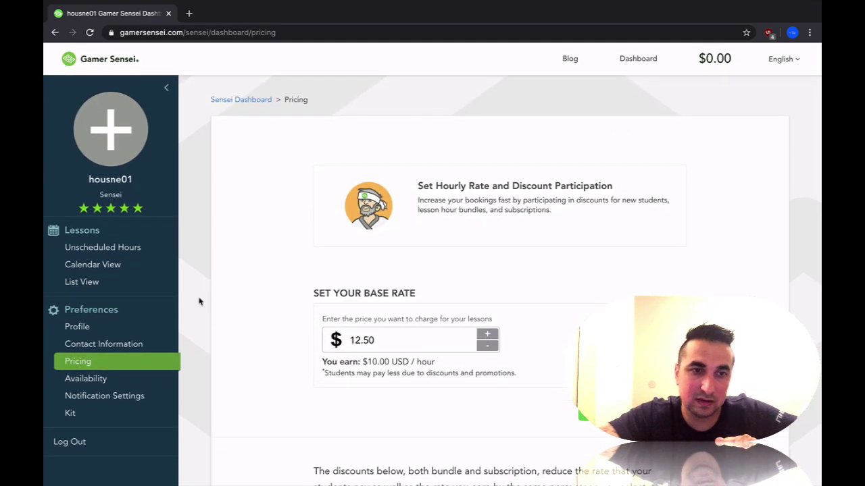
Search Google for "paypal" in a new browser tab
left_click(190, 13)
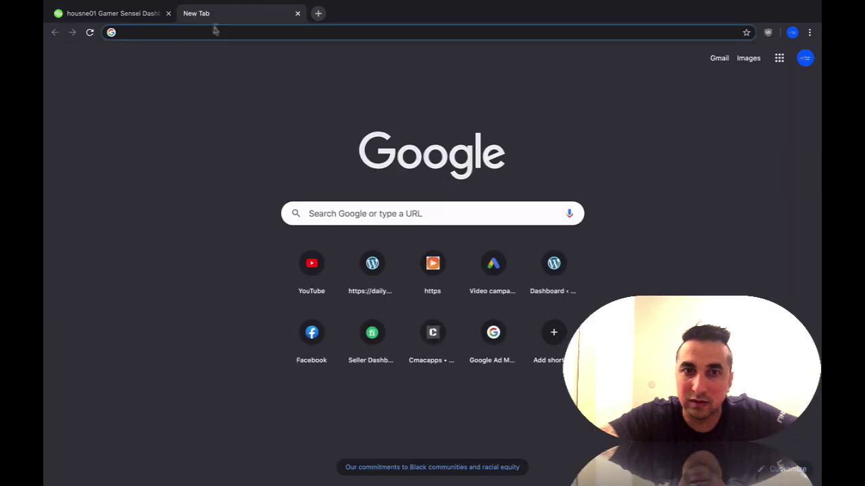
type("pay")
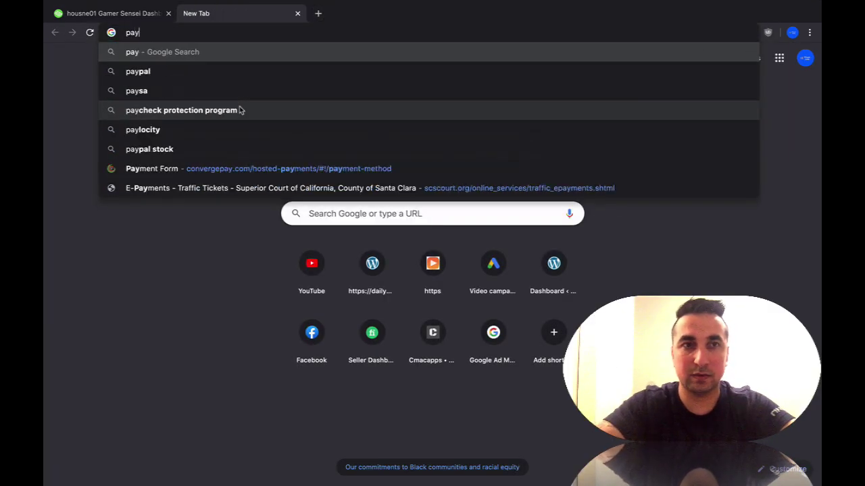
type("pal")
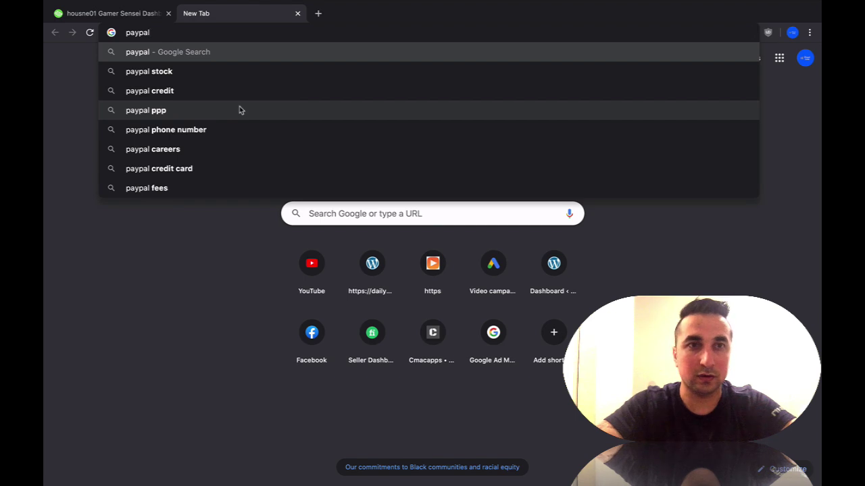
key("Return")
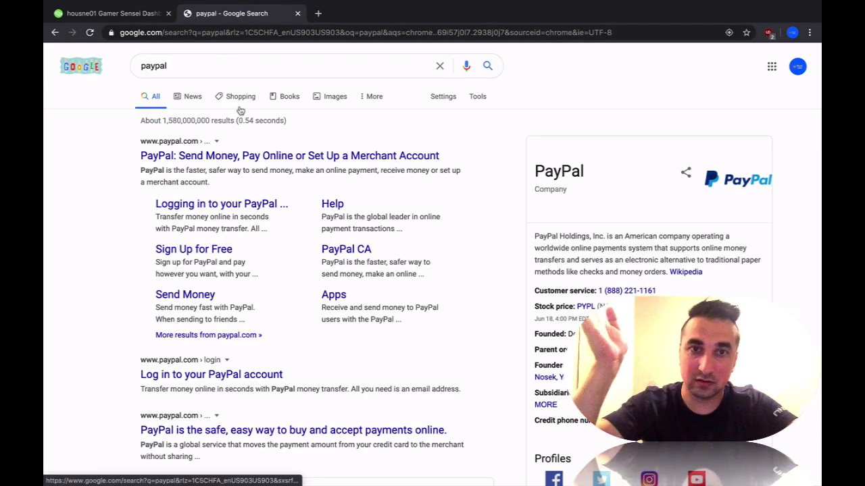
Open the PayPal website from the search results and start the free sign-up for a Personal Account
left_click(201, 156)
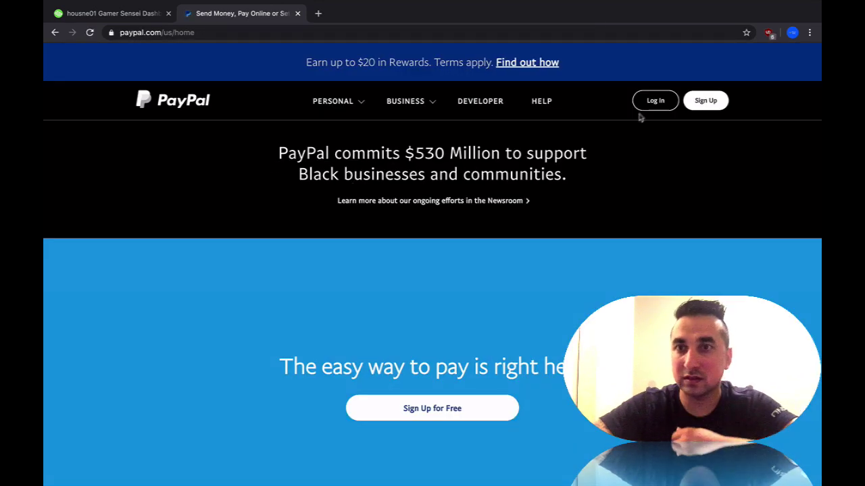
left_click(693, 108)
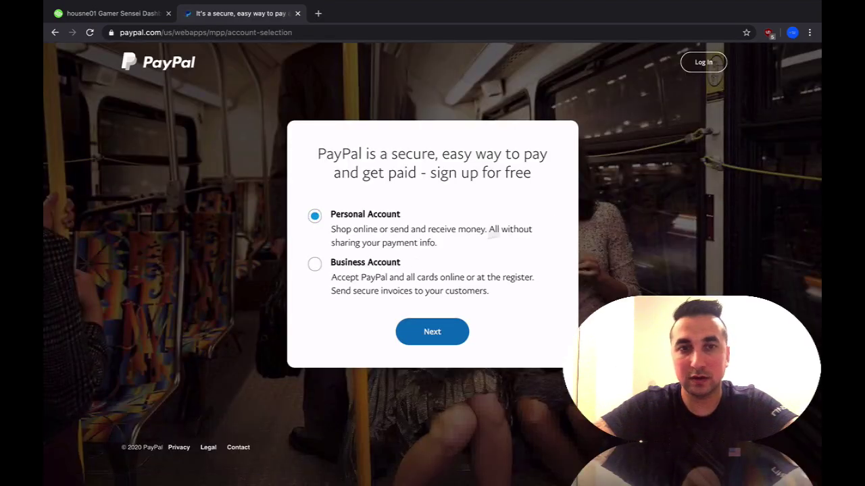
left_click(432, 331)
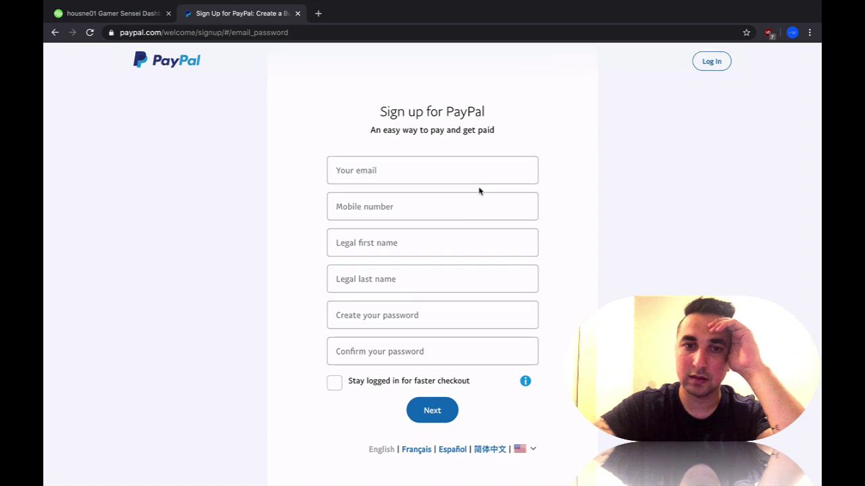
Examine the fields required by the PayPal sign-up form, and briefly check the Gamer Sensei pricing page before returning to the form
scroll(478, 191, "down", 1)
scroll(442, 273, "up", 1)
scroll(467, 148, "down", 1)
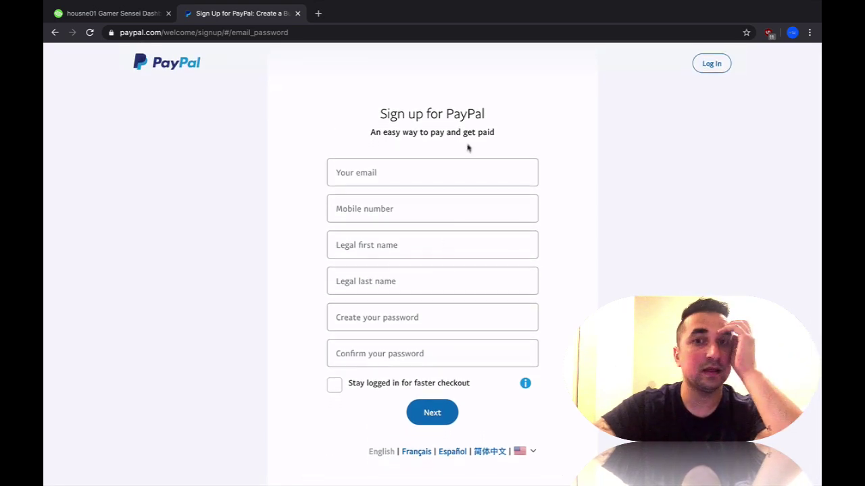
scroll(475, 119, "down", 1)
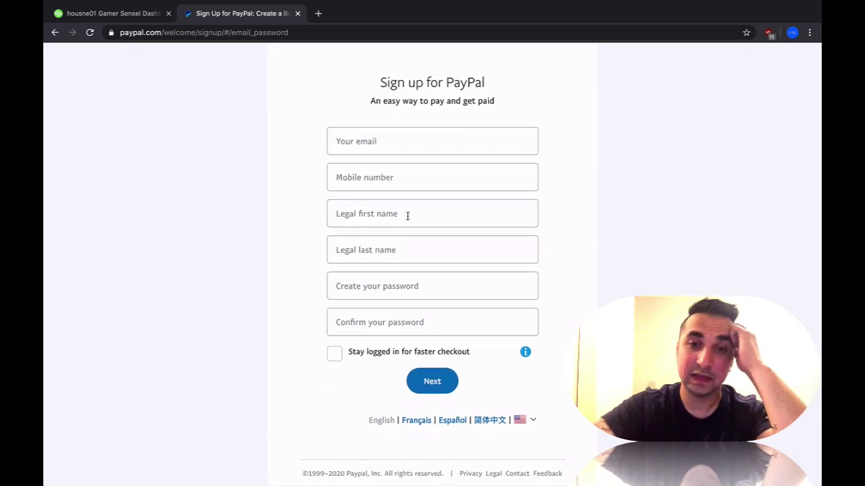
scroll(407, 215, "up", 1)
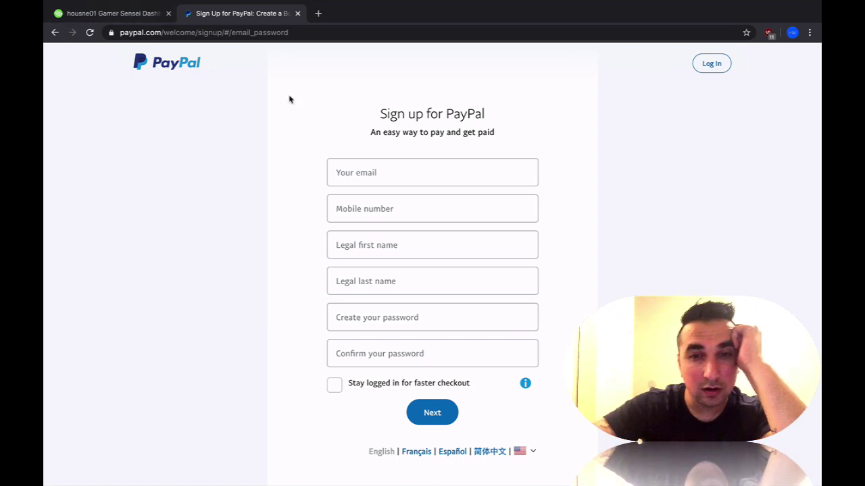
left_click(85, 14)
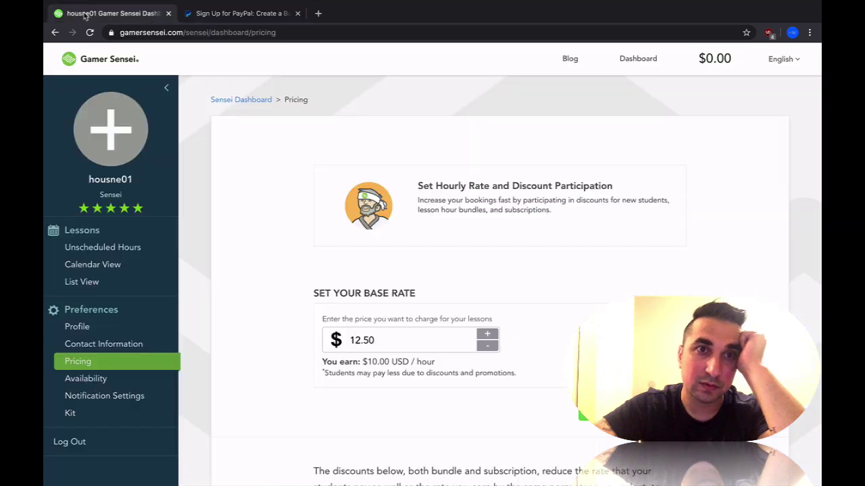
left_click(236, 14)
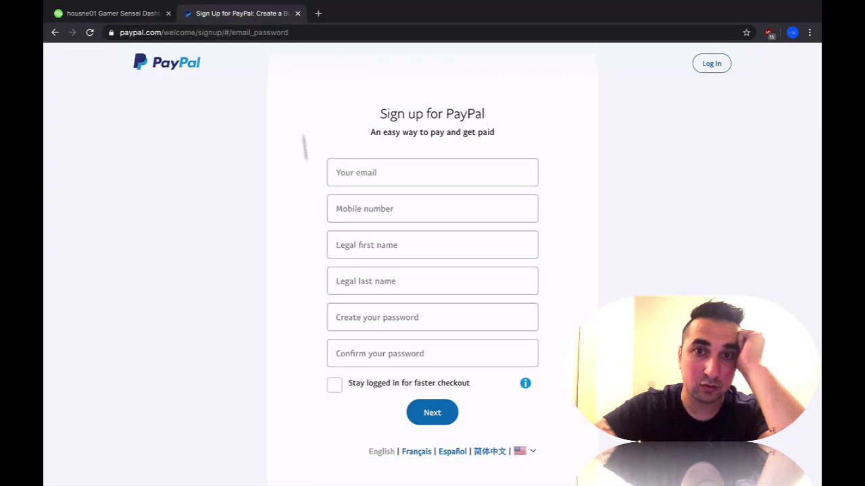